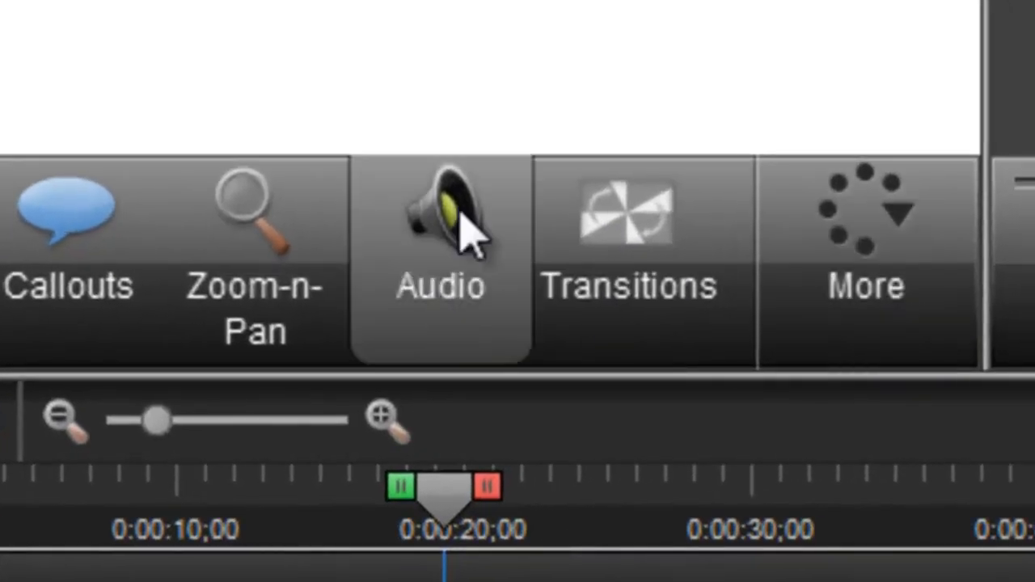
Peek at the More effects list and dismiss it without choosing anything.
click(869, 287)
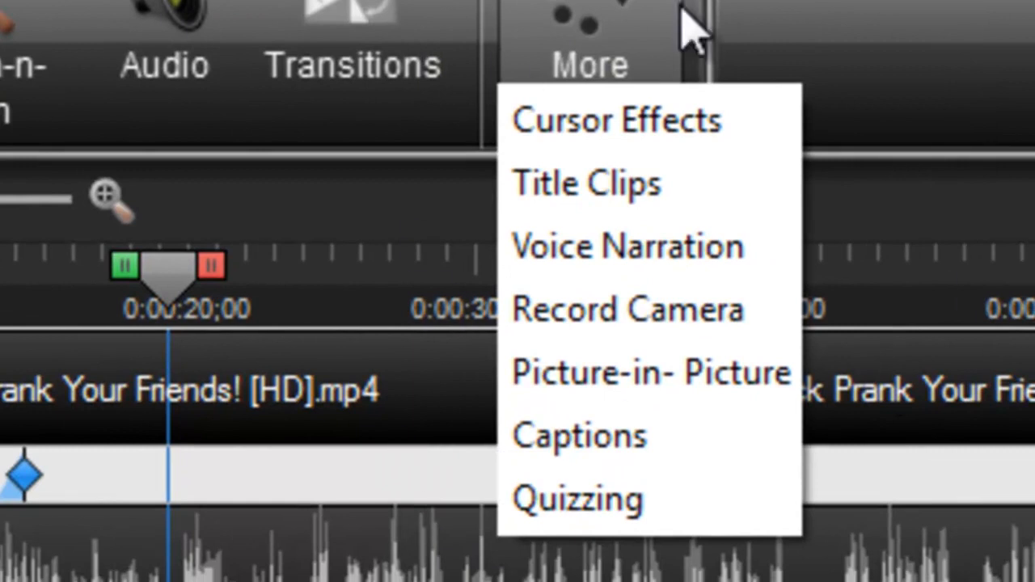
click(324, 243)
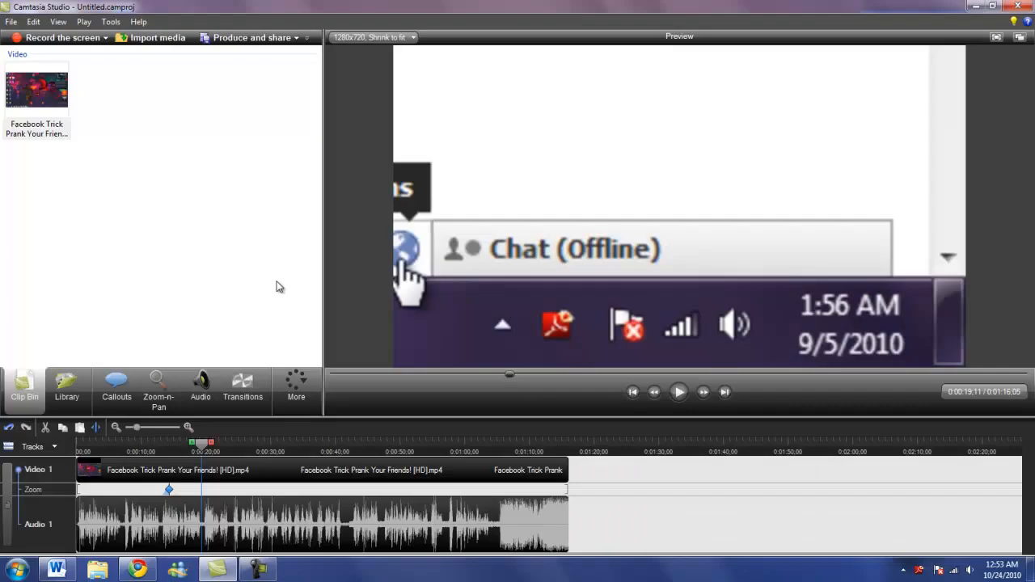